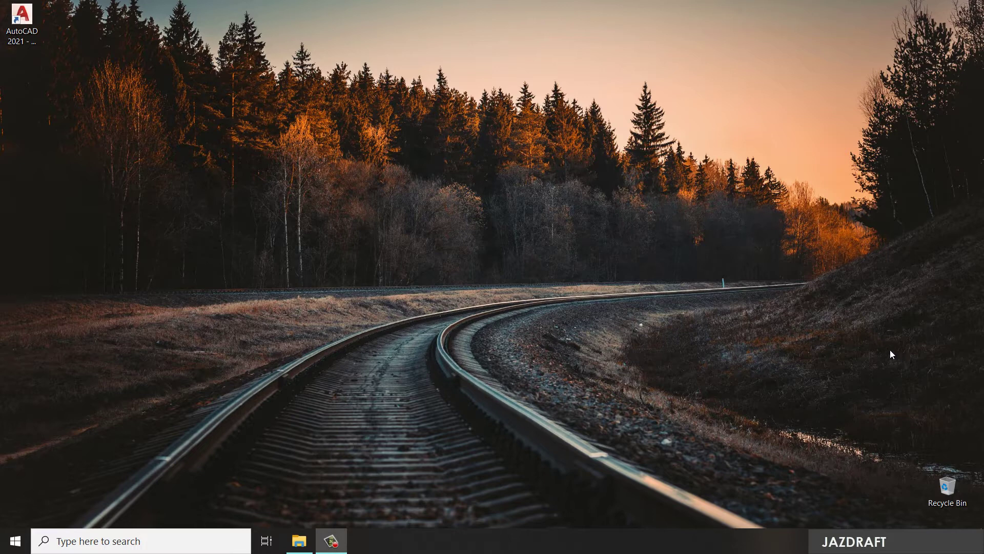
Step: Launch AutoCAD 2021 from its desktop shortcut and wait for the Start page
double_click(23, 21)
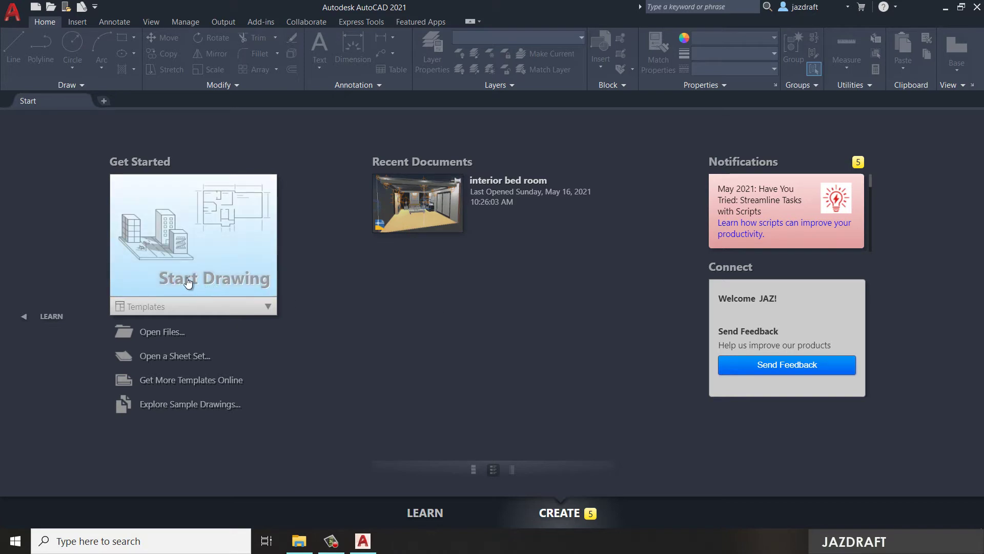
Step: Start a blank Drawing1, then look over the application menu's Open, Export and Print options
click(166, 254)
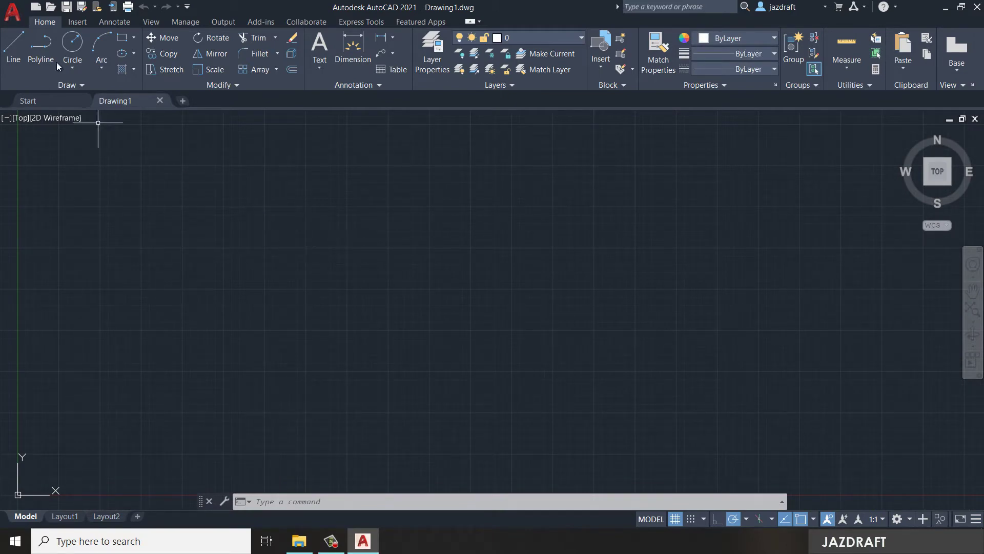
click(12, 12)
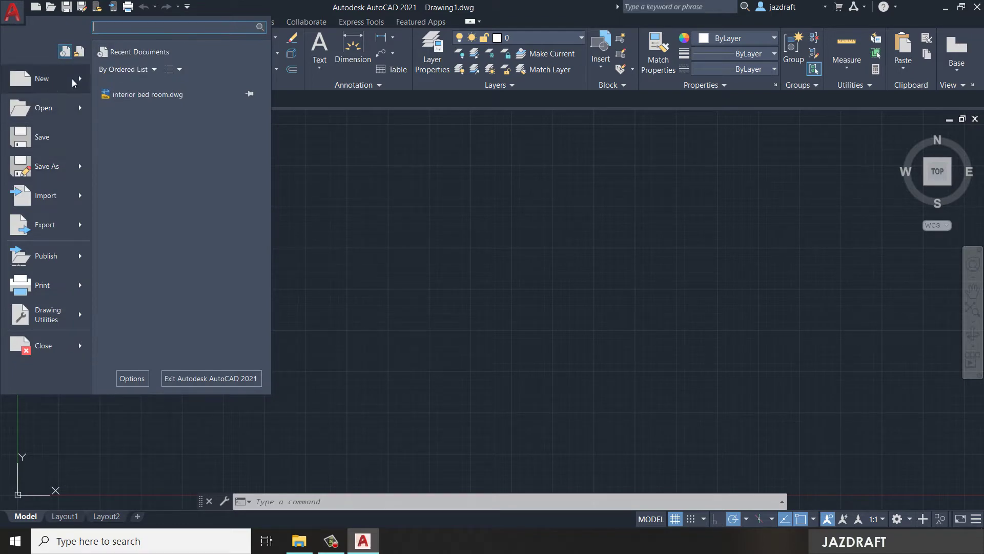
mouse_move(51, 118)
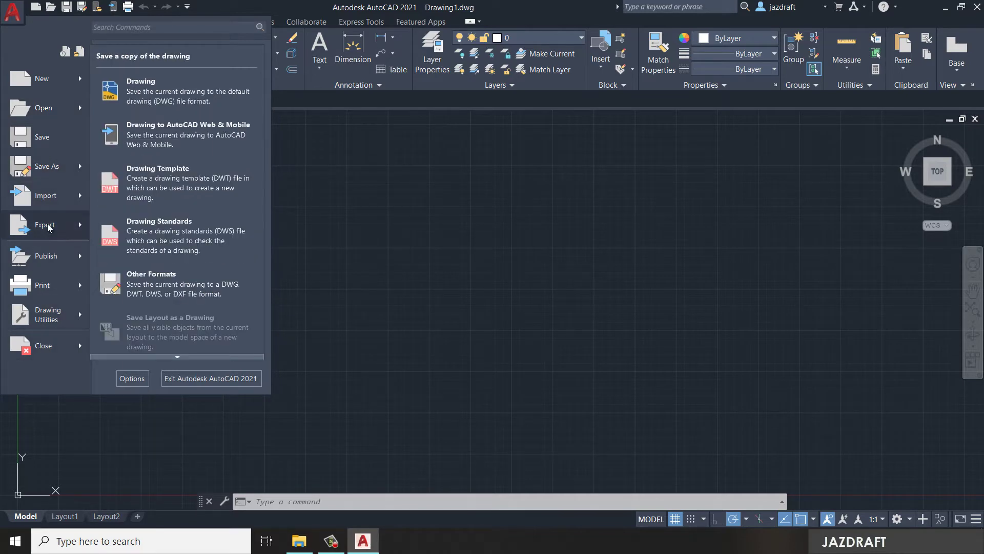
mouse_move(49, 227)
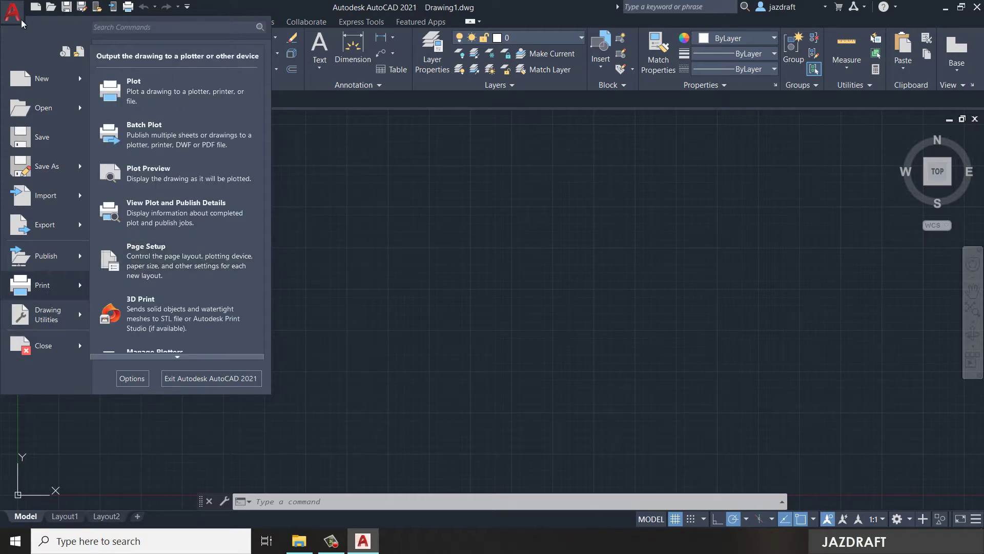
click(9, 12)
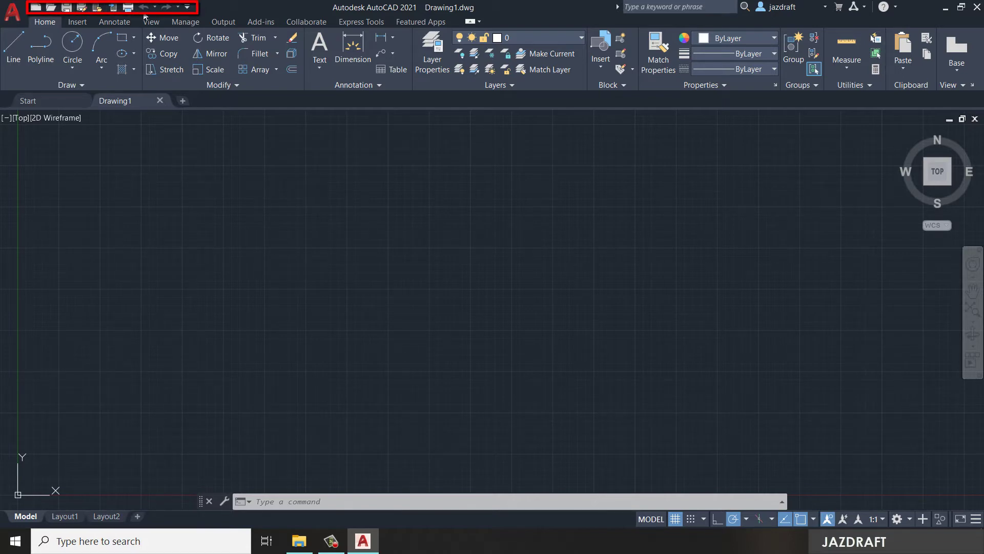
Step: Look over the Quick Access Toolbar options, then enter 'line' in the InfoCenter help search
click(188, 7)
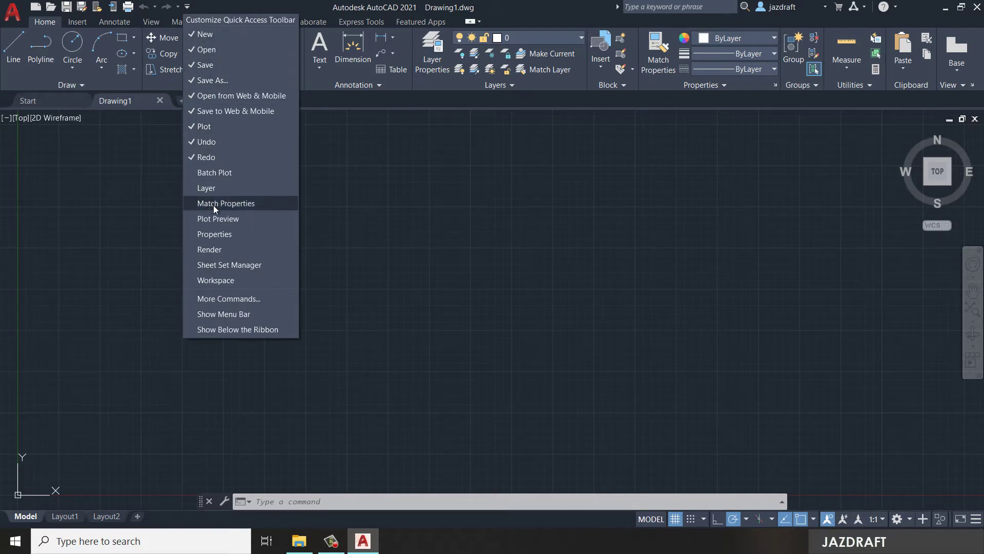
key(Escape)
click(653, 9)
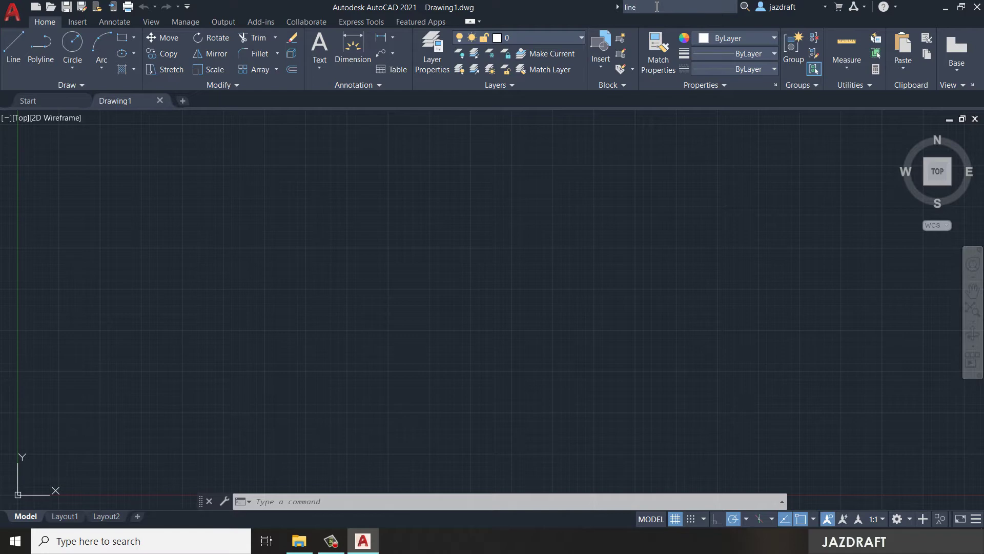
click(745, 8)
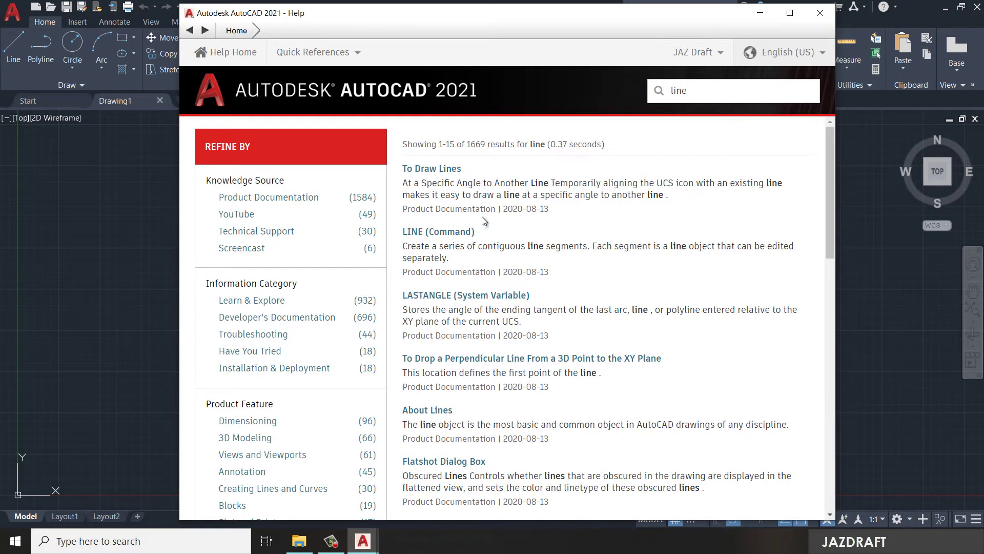
scroll(579, 227, down, 5)
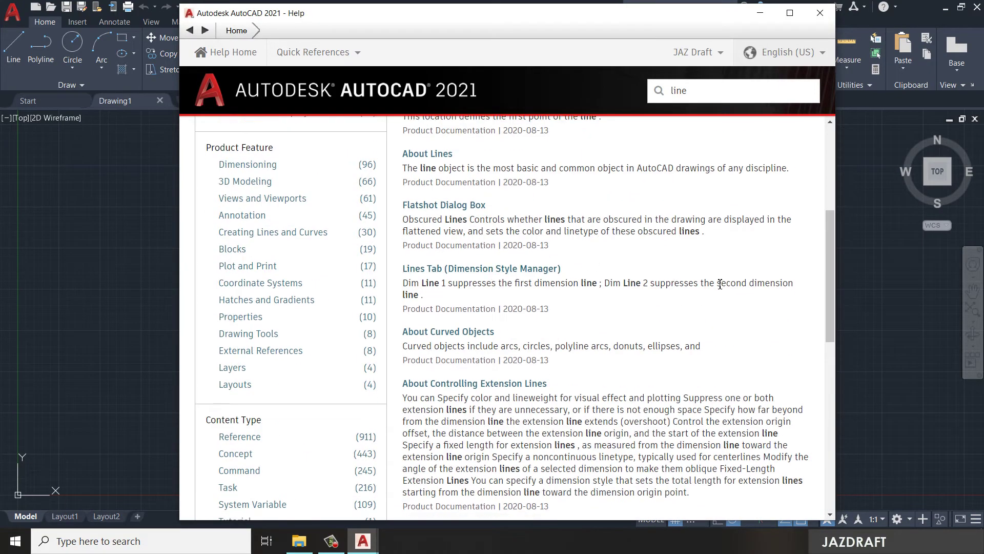
scroll(808, 263, up, 5)
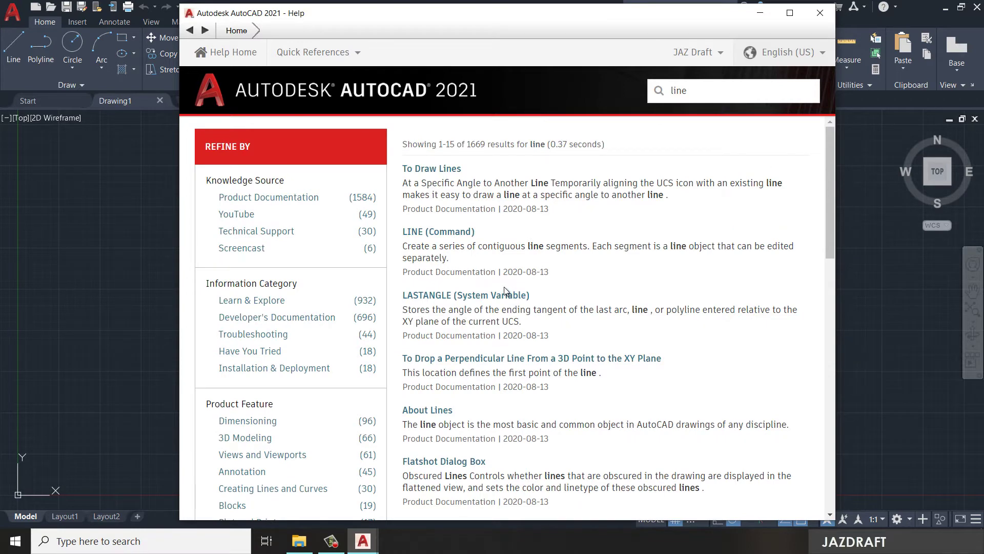
mouse_move(607, 21)
mouse_down()
mouse_move(571, 57)
mouse_move(605, 24)
mouse_up()
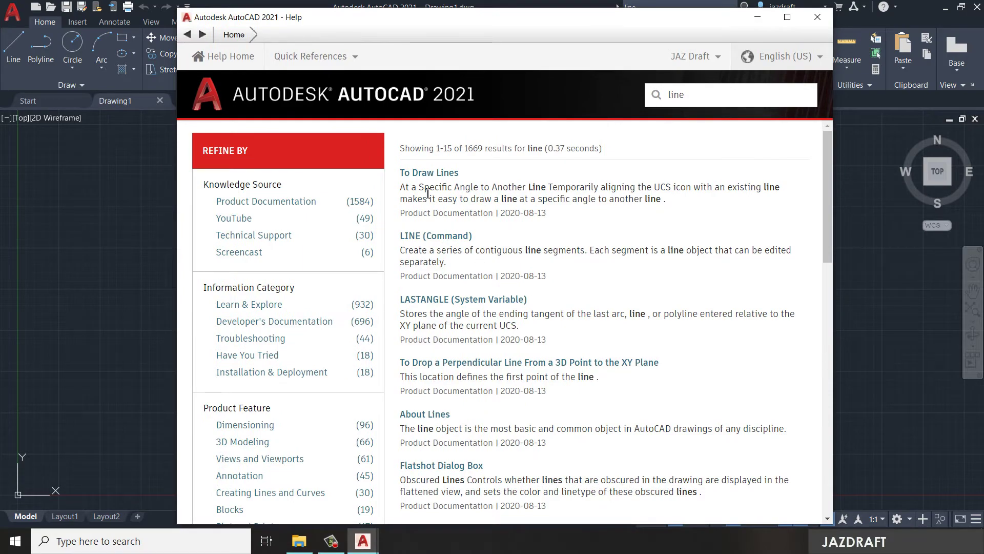
scroll(491, 395, down, 6)
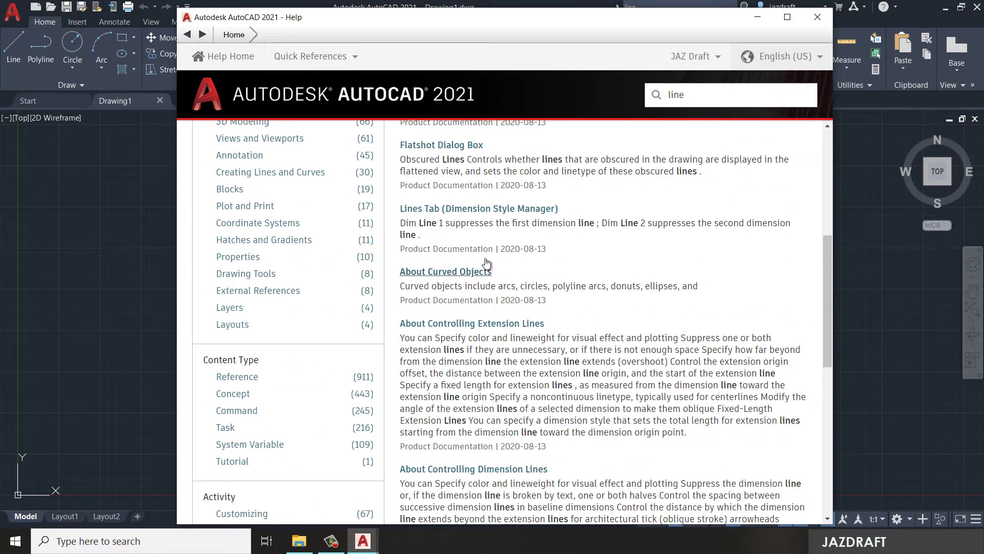
scroll(495, 328, down, 2)
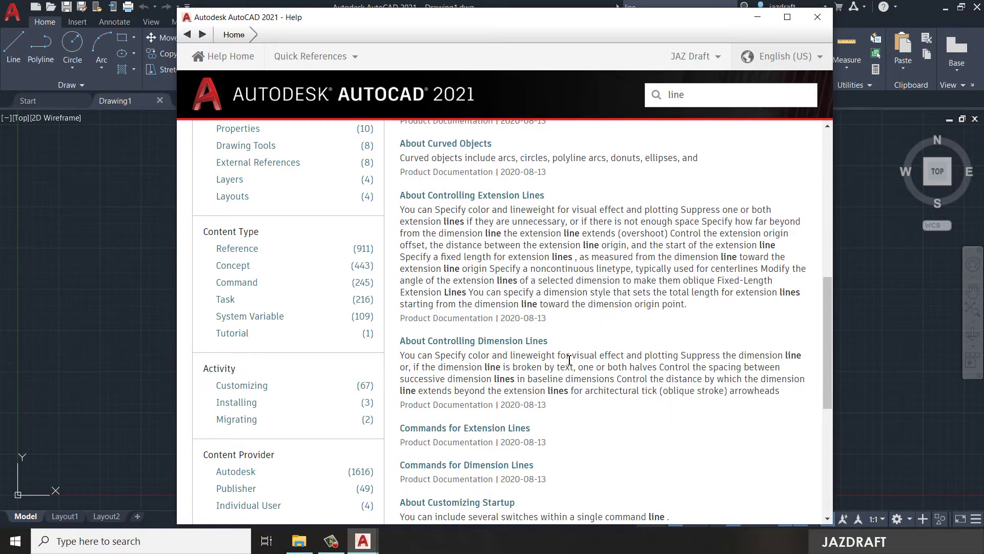
scroll(497, 423, down, 2)
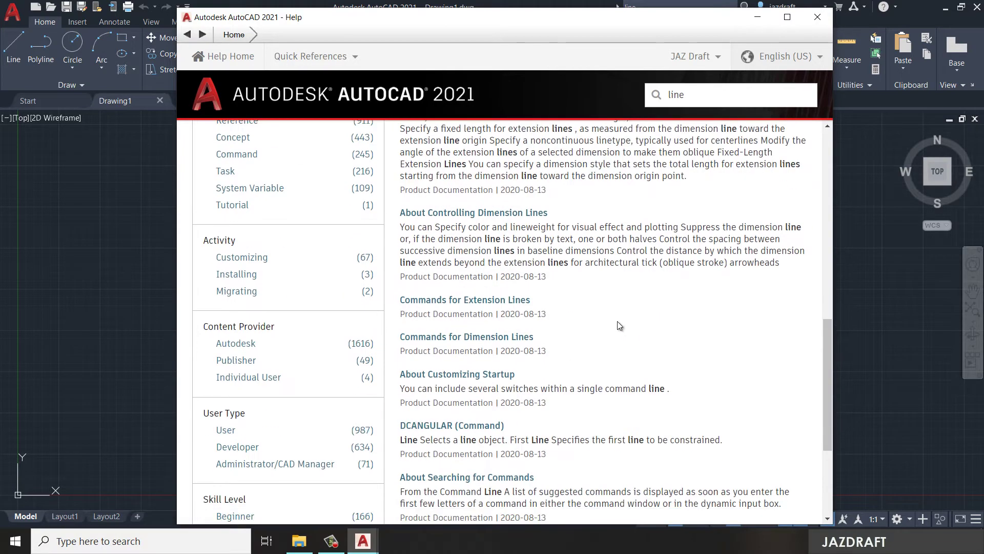
click(819, 17)
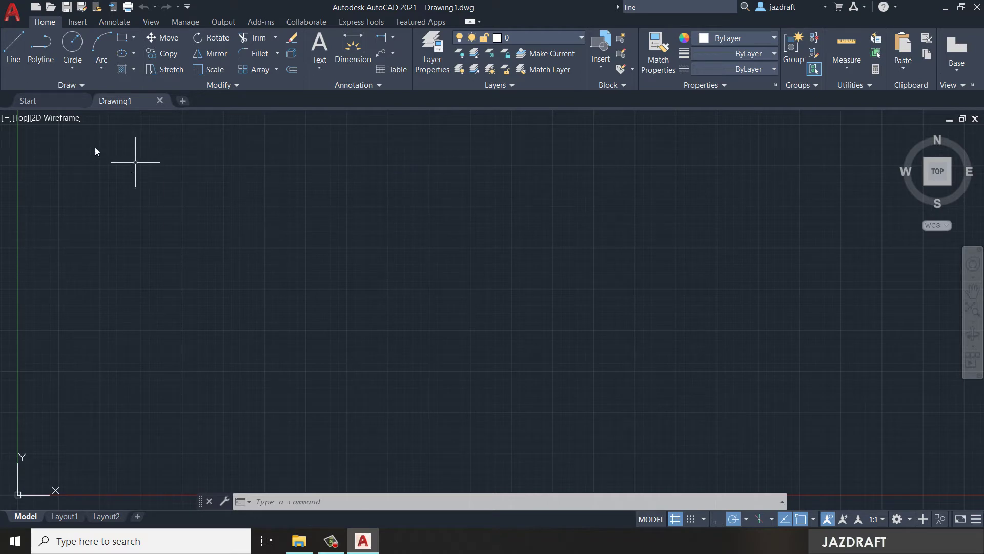
Step: Toggle between the Start and Drawing1 tabs, ending on Drawing1, then bring up File Explorer
click(29, 100)
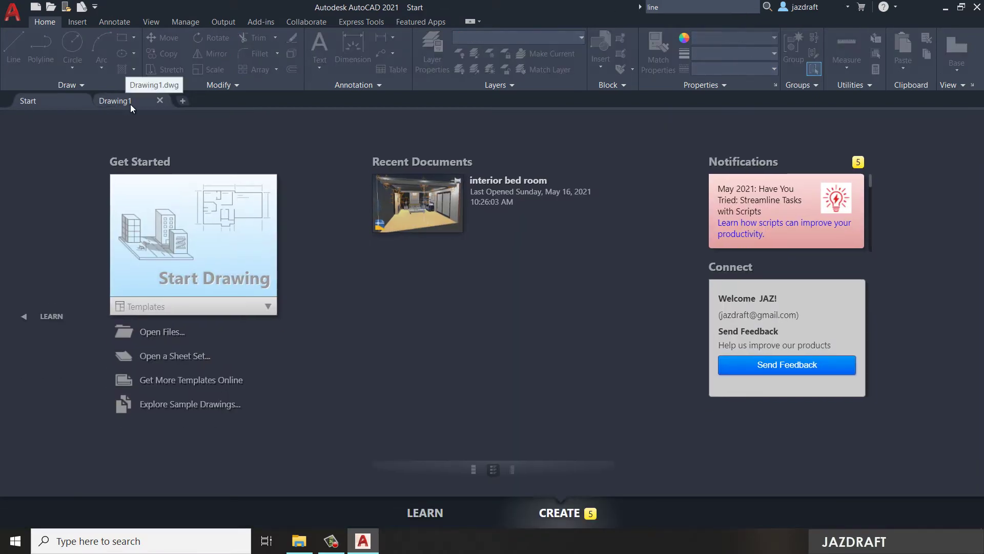
click(130, 104)
click(48, 100)
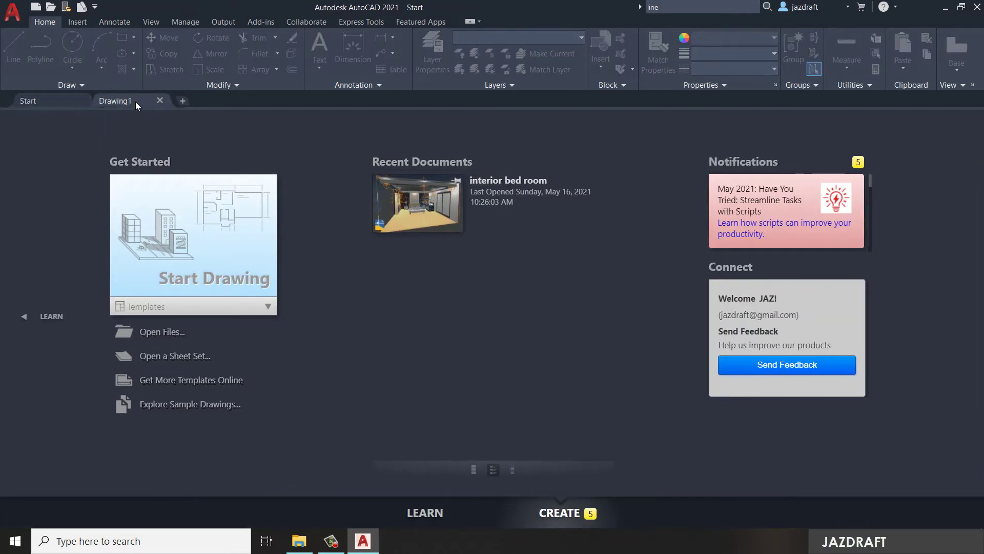
click(135, 102)
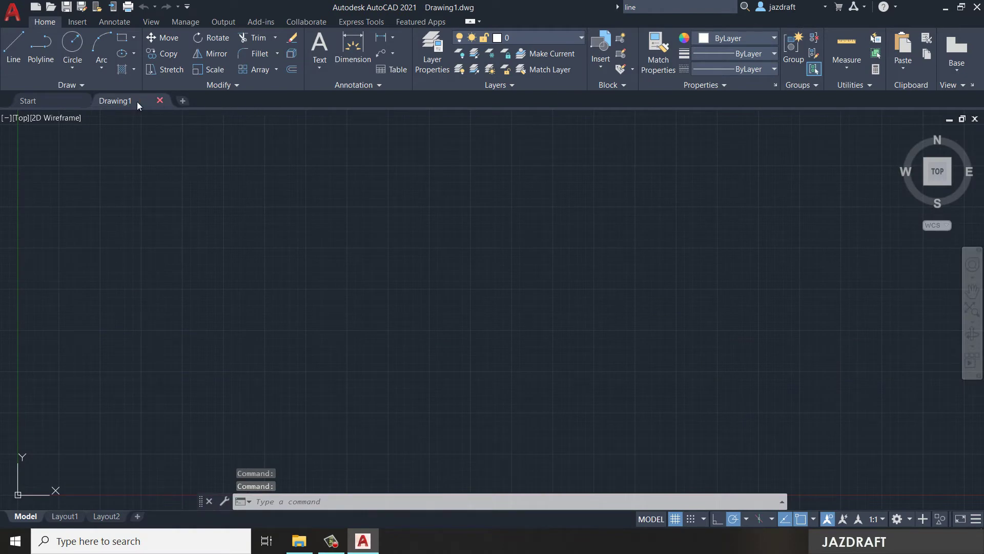
click(299, 540)
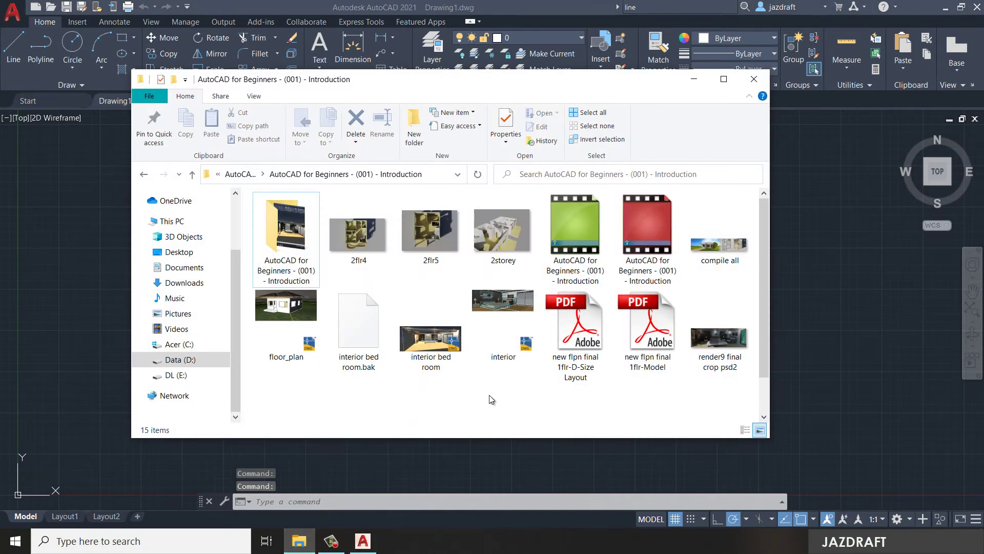
Step: Open 'interior bed room.dwg' from the AutoCAD for Beginners introduction folder
scroll(674, 379, down, 1)
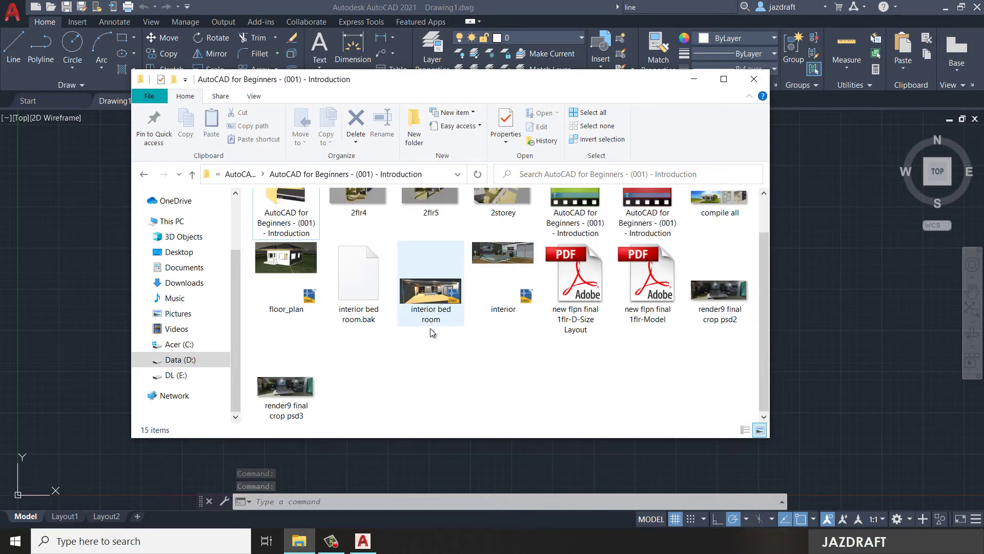
double_click(426, 289)
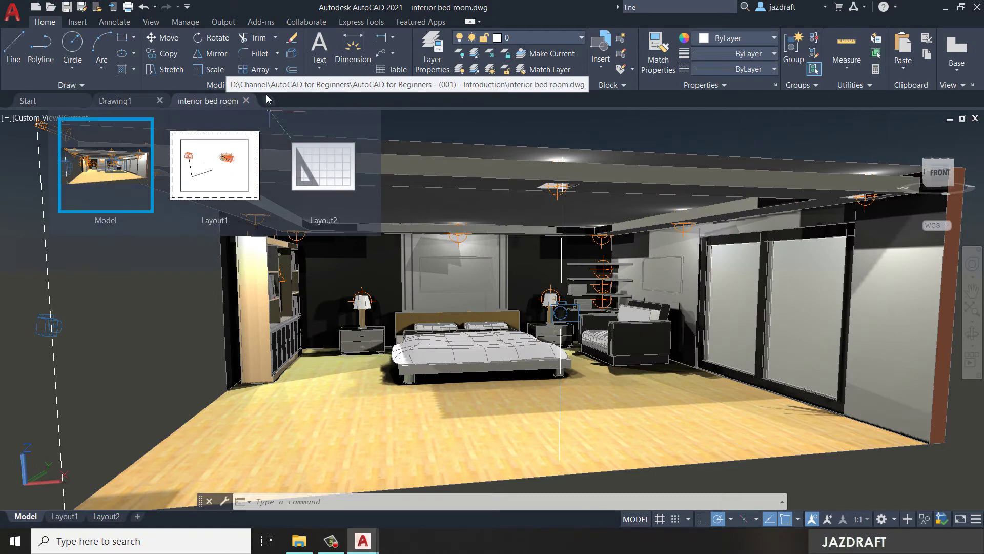
Step: Return to the empty Drawing1 tab and put the cursor in the command line
mouse_move(216, 104)
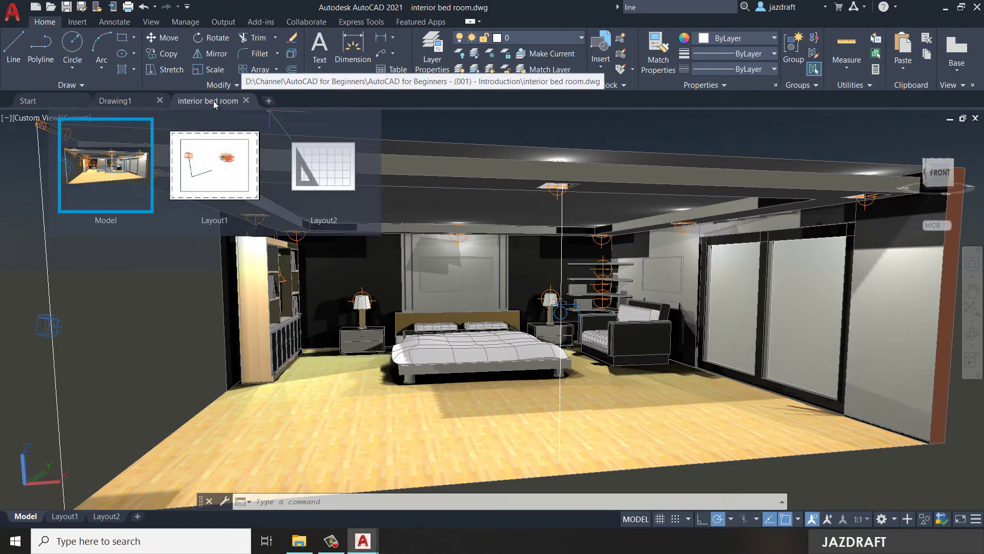
click(116, 103)
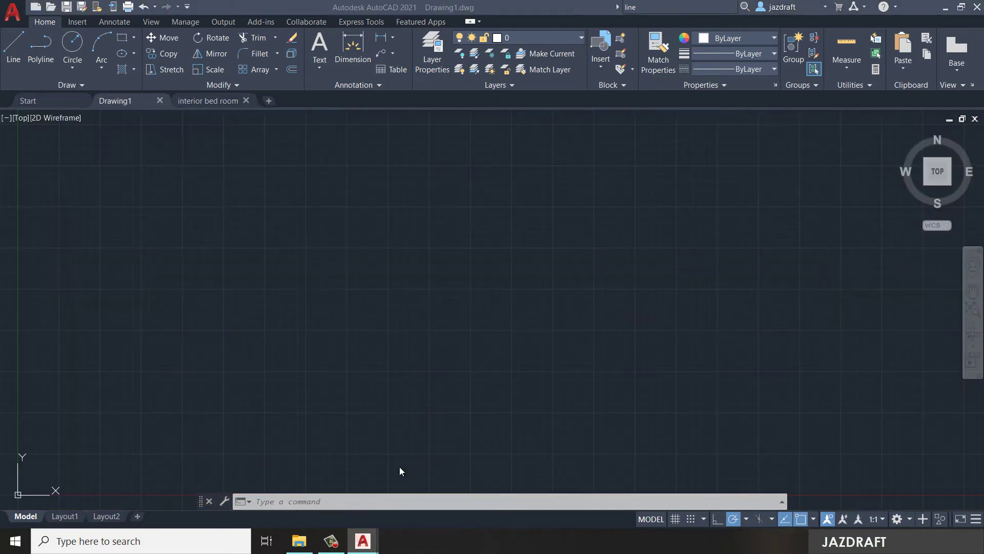
click(338, 500)
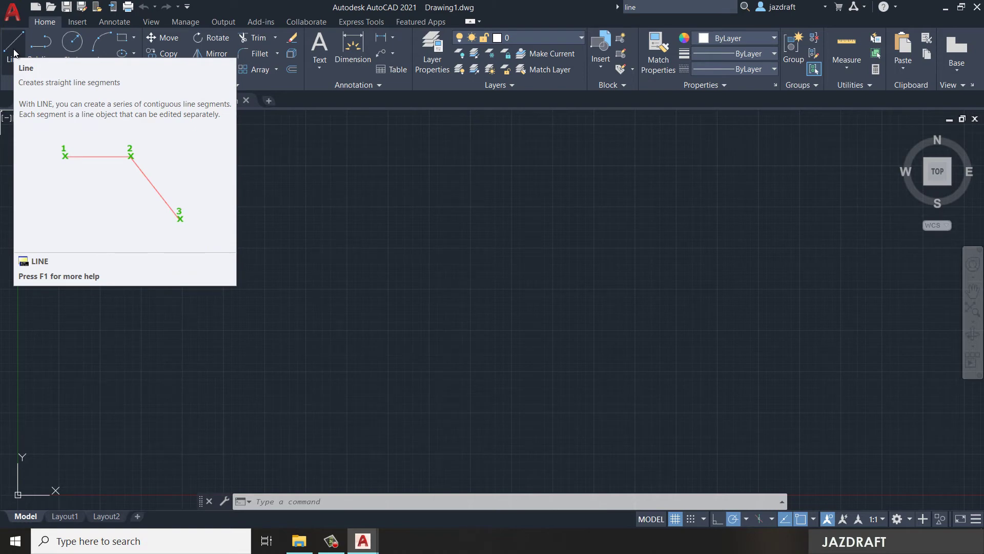
Step: Use LINE (L) to draw one segment rising from lower left to right of centre
click(318, 503)
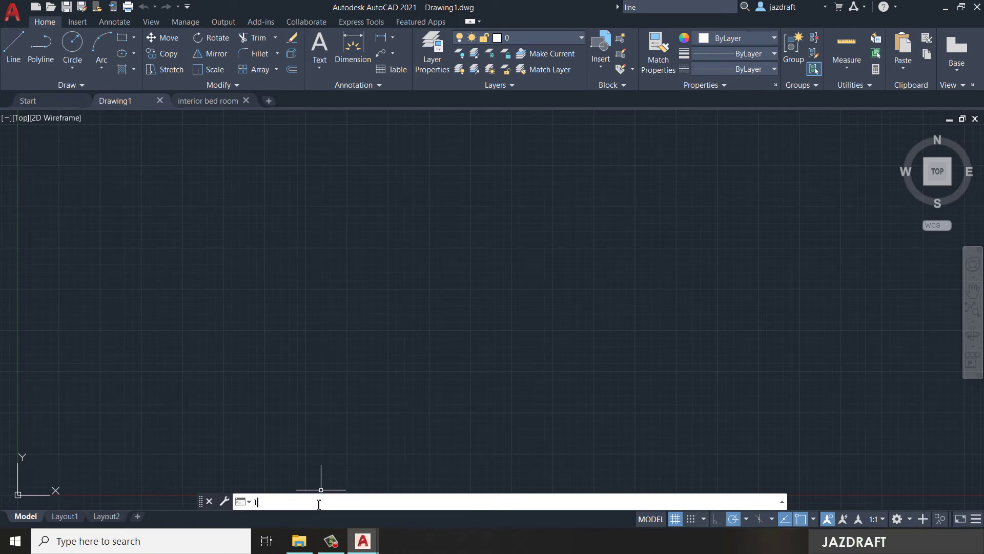
text(l)
key(Return)
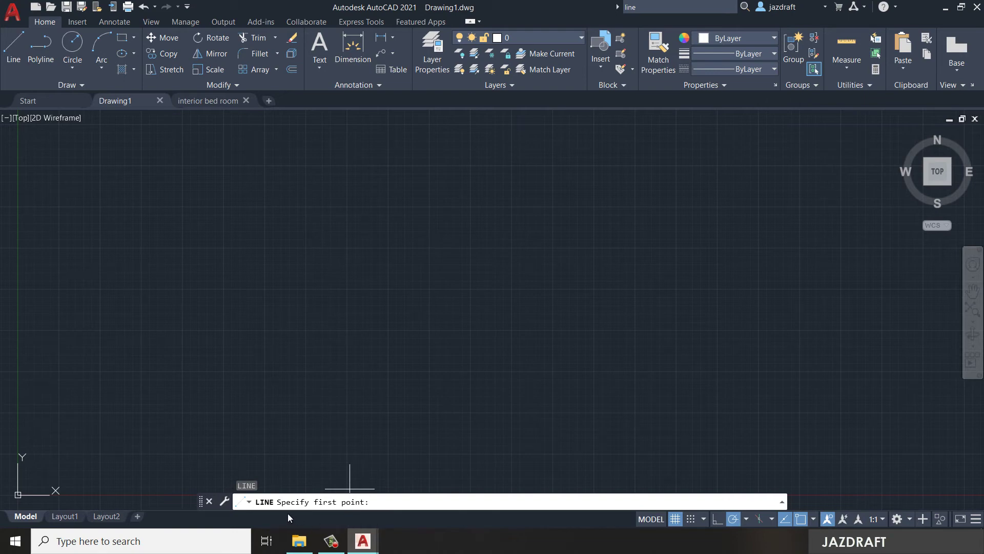
click(214, 380)
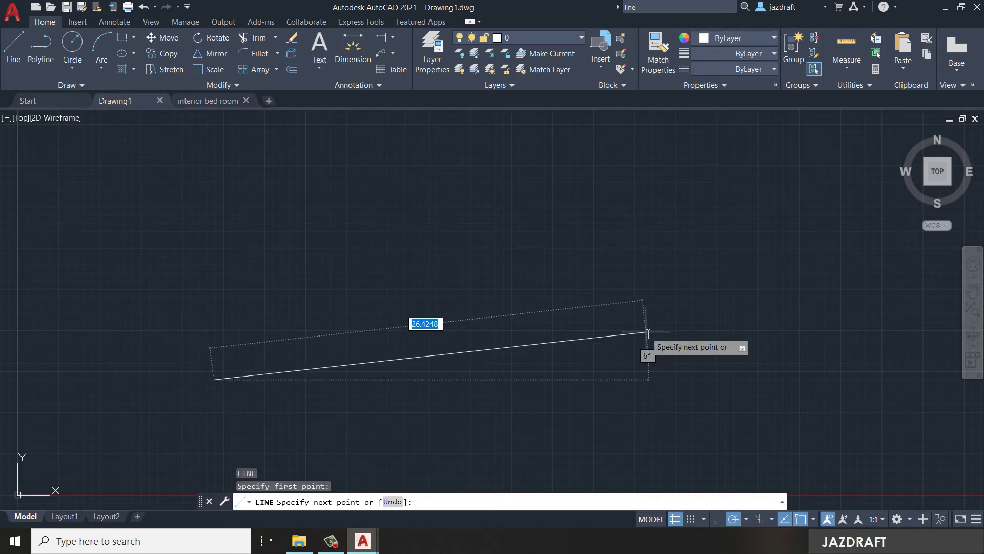
click(629, 335)
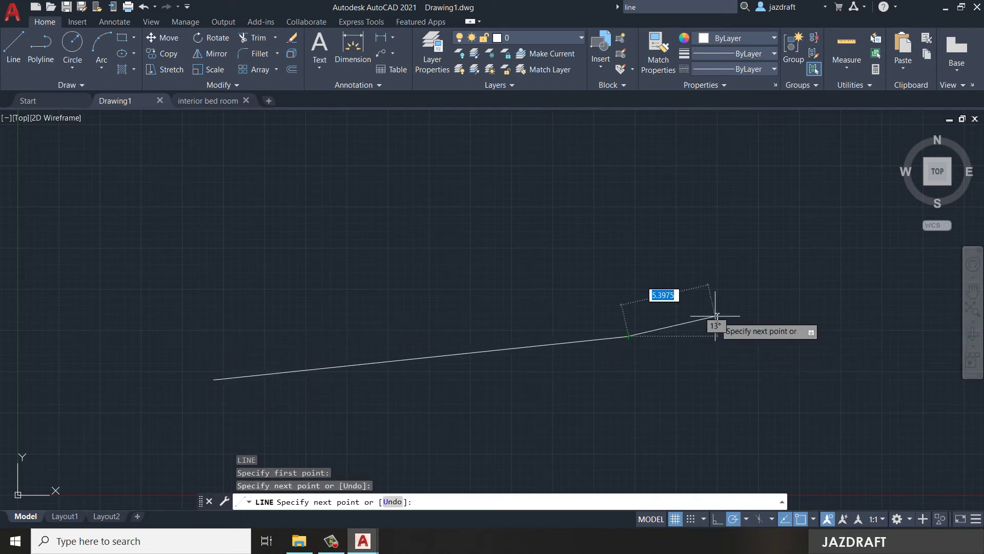
key(Escape)
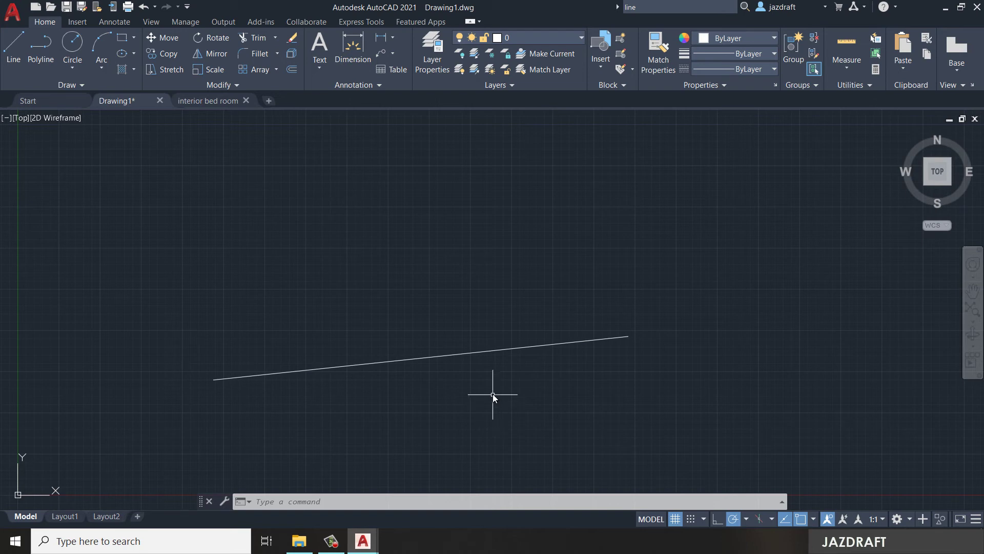
shift+middle_drag(467, 413, 472, 341)
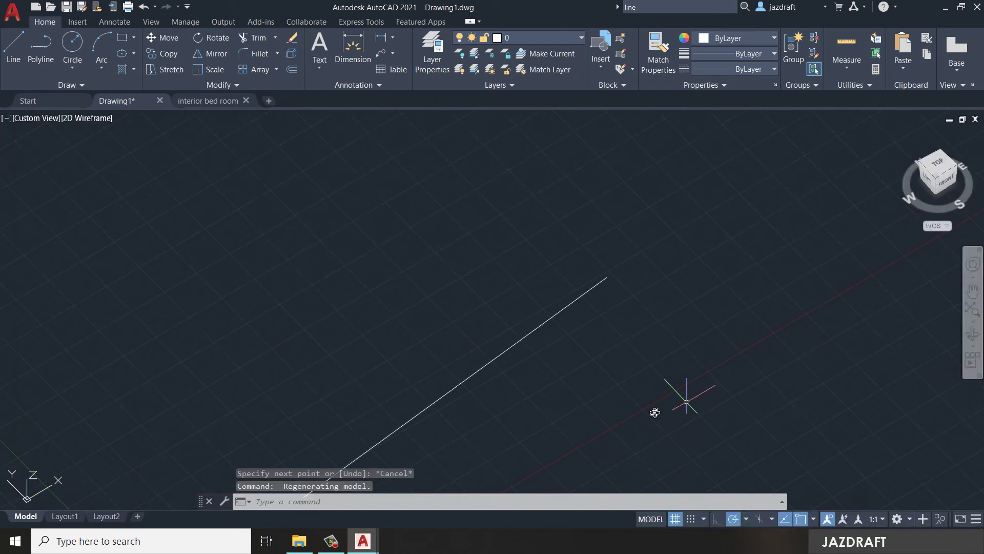
middle_drag(522, 384, 564, 305)
shift+middle_drag(596, 343, 549, 330)
key(ctrl+z)
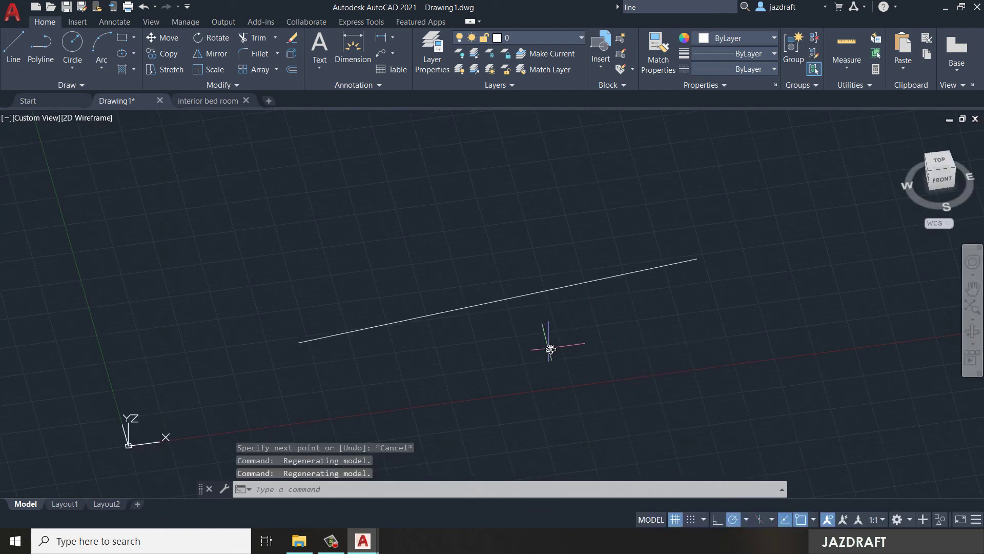
key(ctrl+z)
key(ctrl+z)
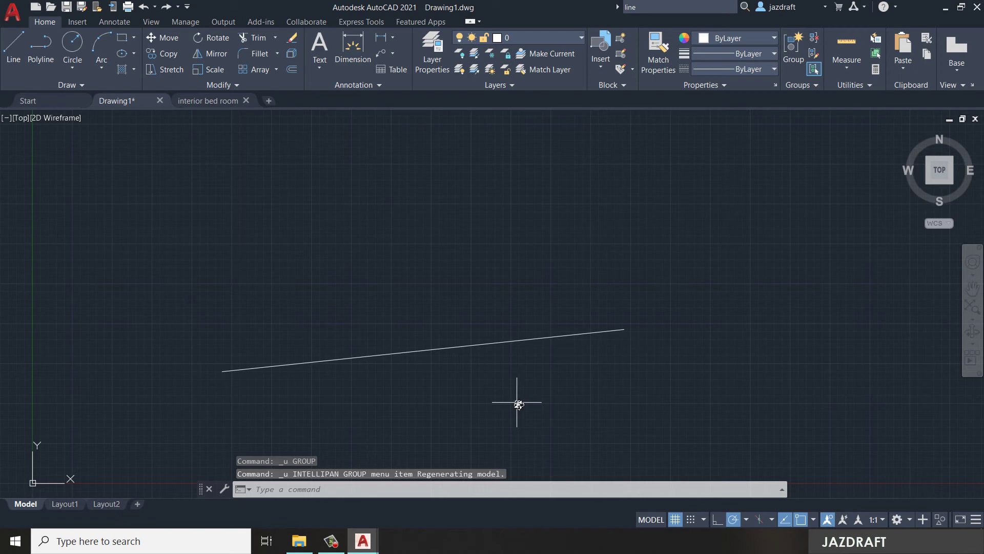
shift+middle_drag(519, 402, 543, 359)
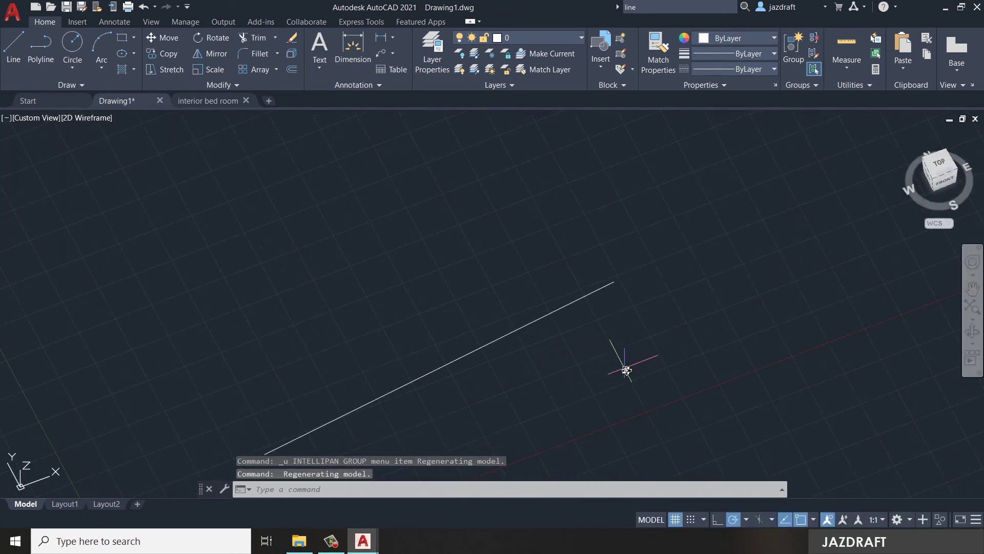
key(ctrl+z)
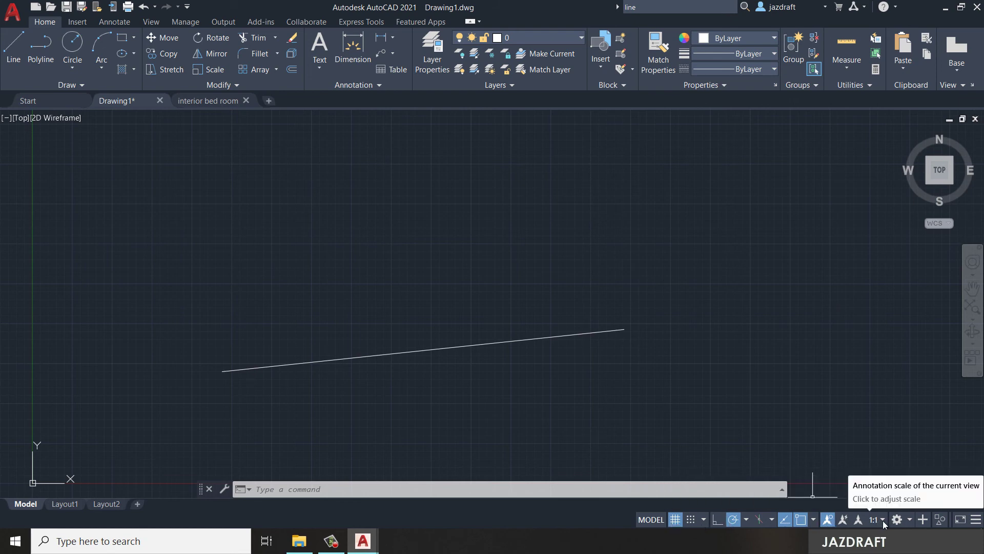
click(913, 520)
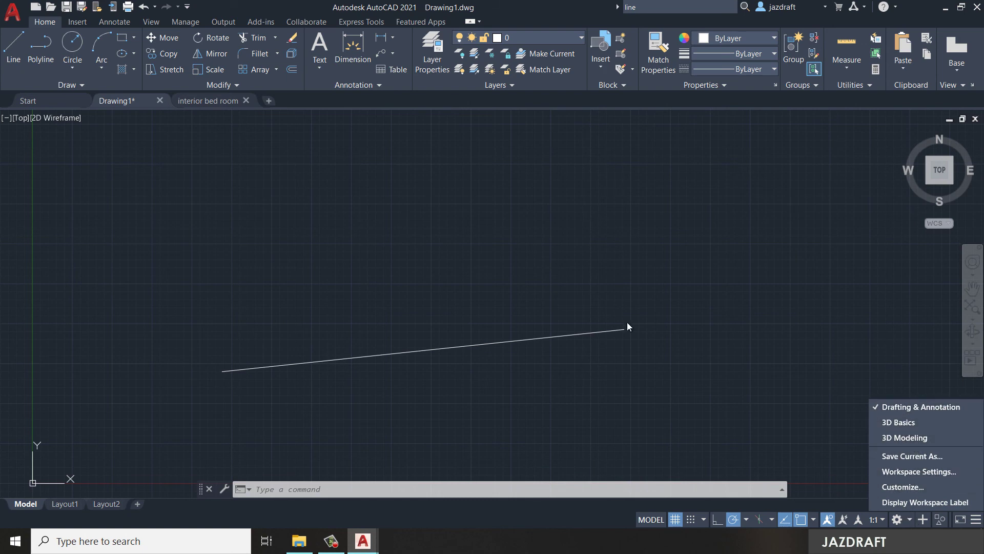
click(905, 423)
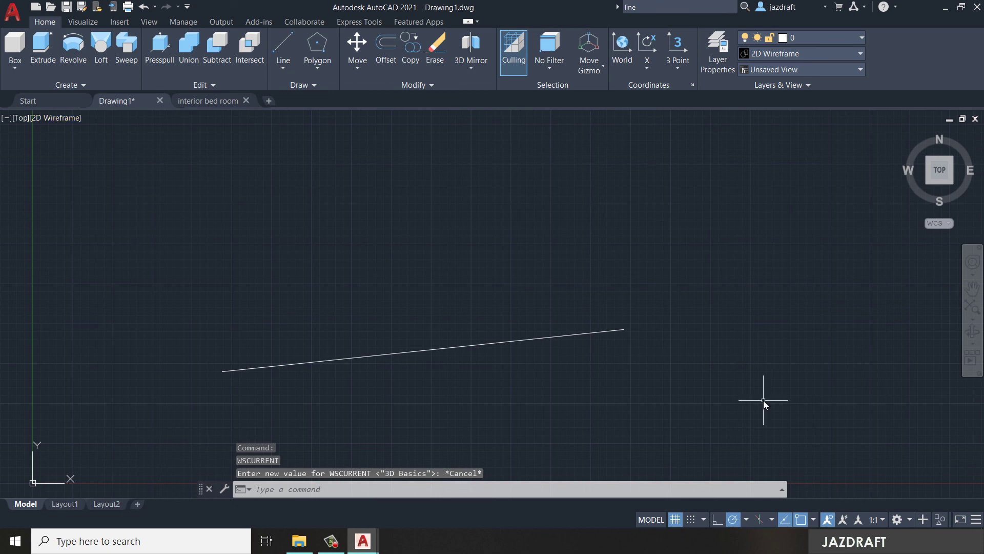
click(909, 519)
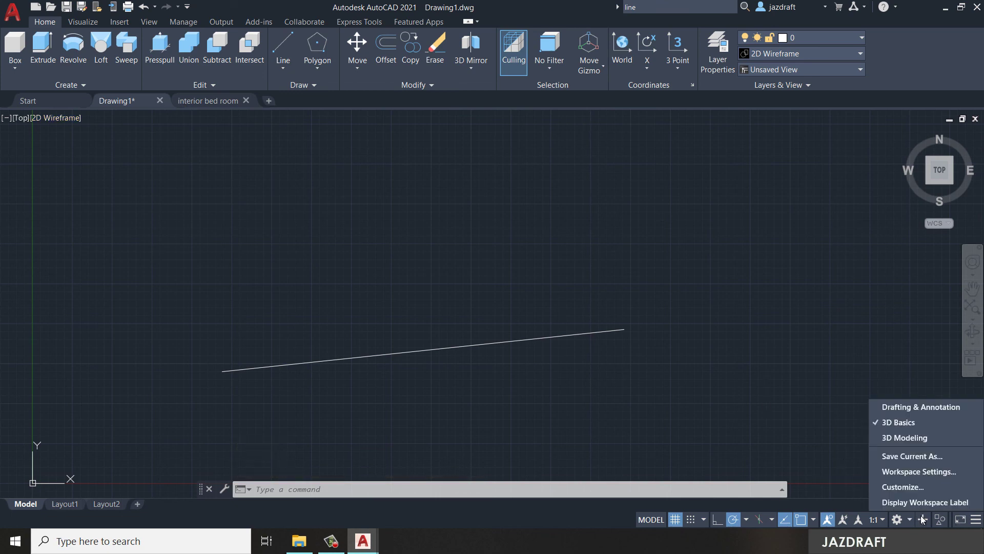
click(894, 409)
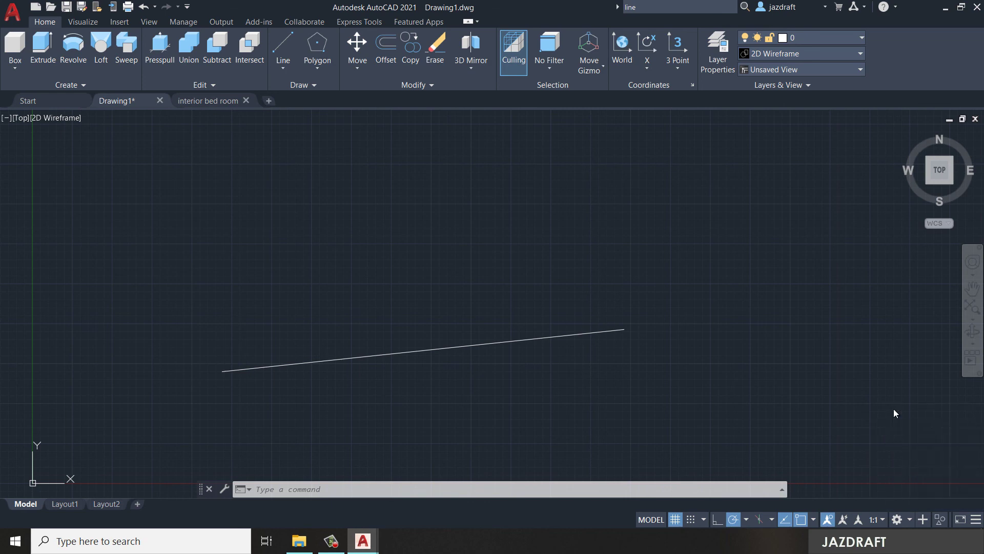